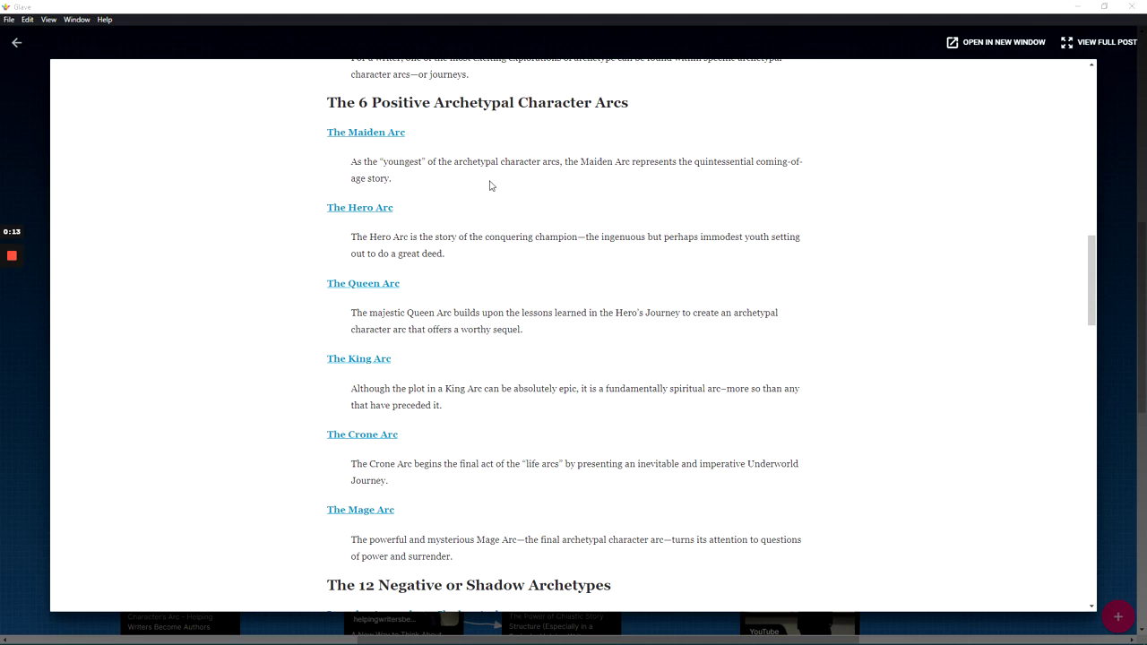
Step: Scroll up and down through the Hero Arc article in Chrome to survey its sections
drag(482, 245, 273, 271)
scroll(273, 271, down, 5)
scroll(273, 271, down, 3)
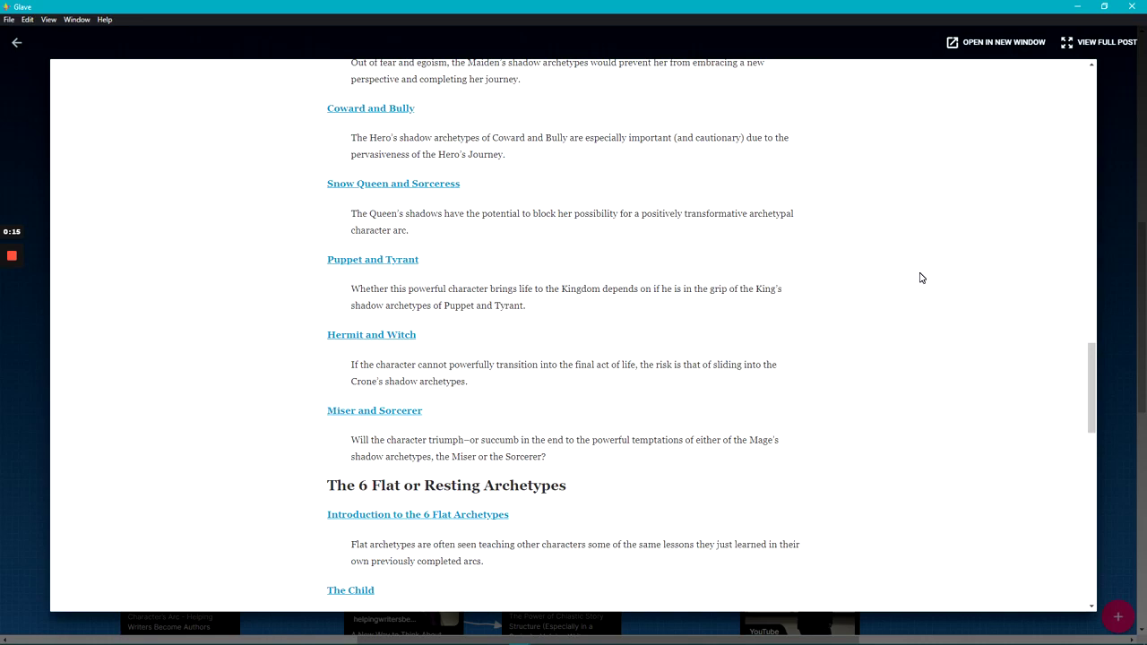
scroll(950, 282, down, 2)
scroll(975, 292, down, 3)
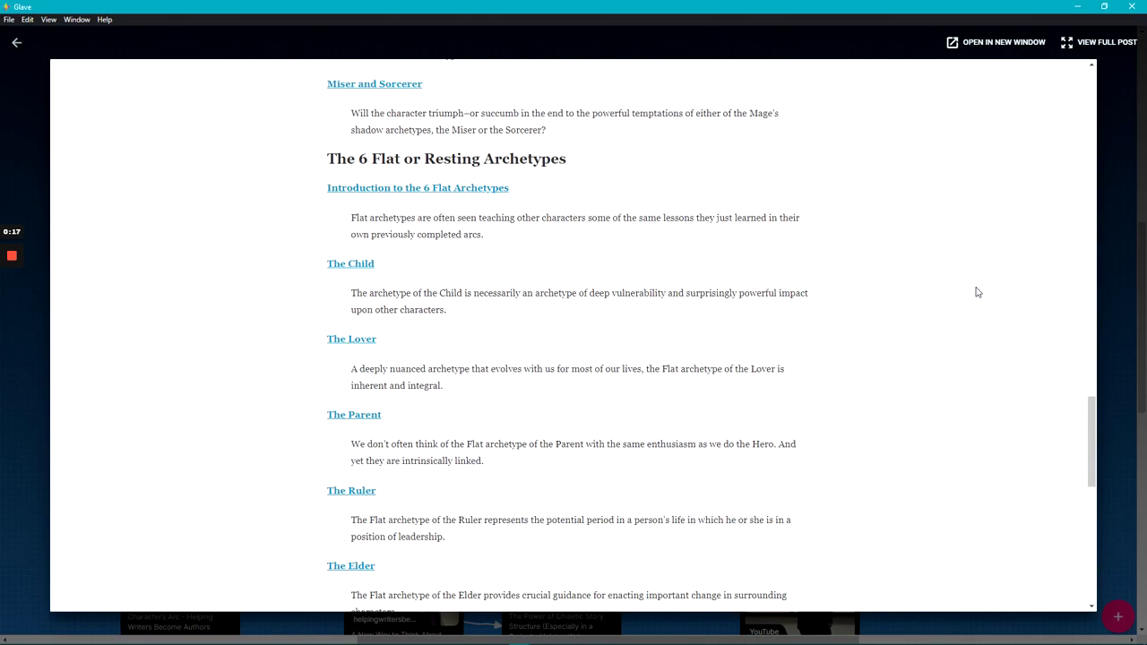
scroll(967, 287, up, 2)
scroll(966, 287, up, 9)
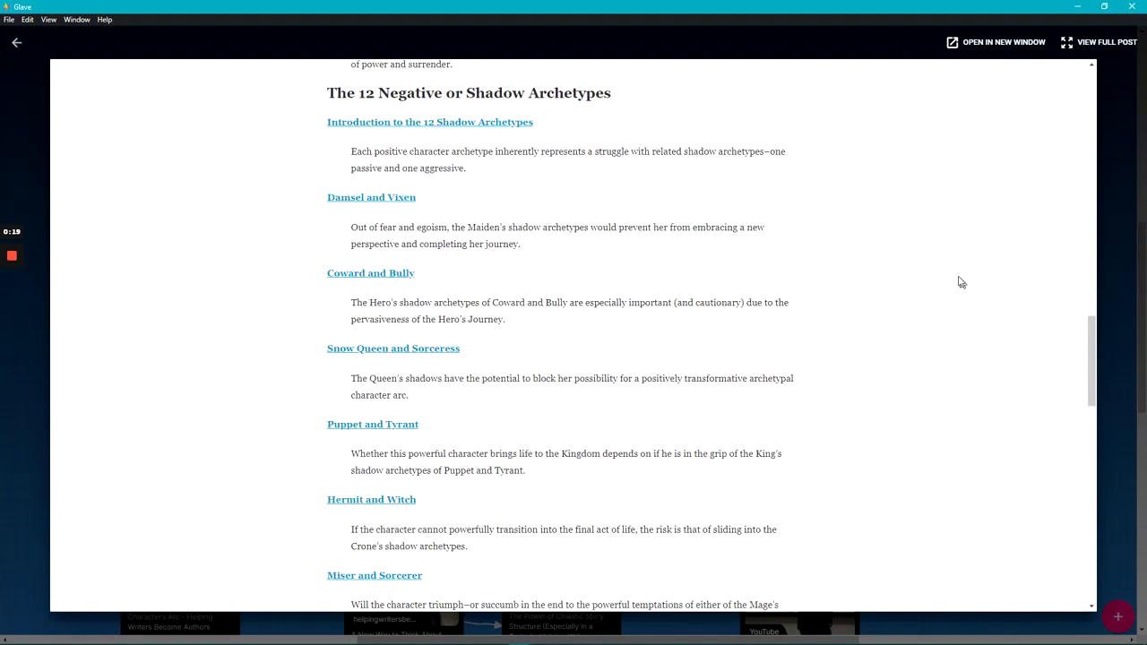
scroll(390, 222, up, 3)
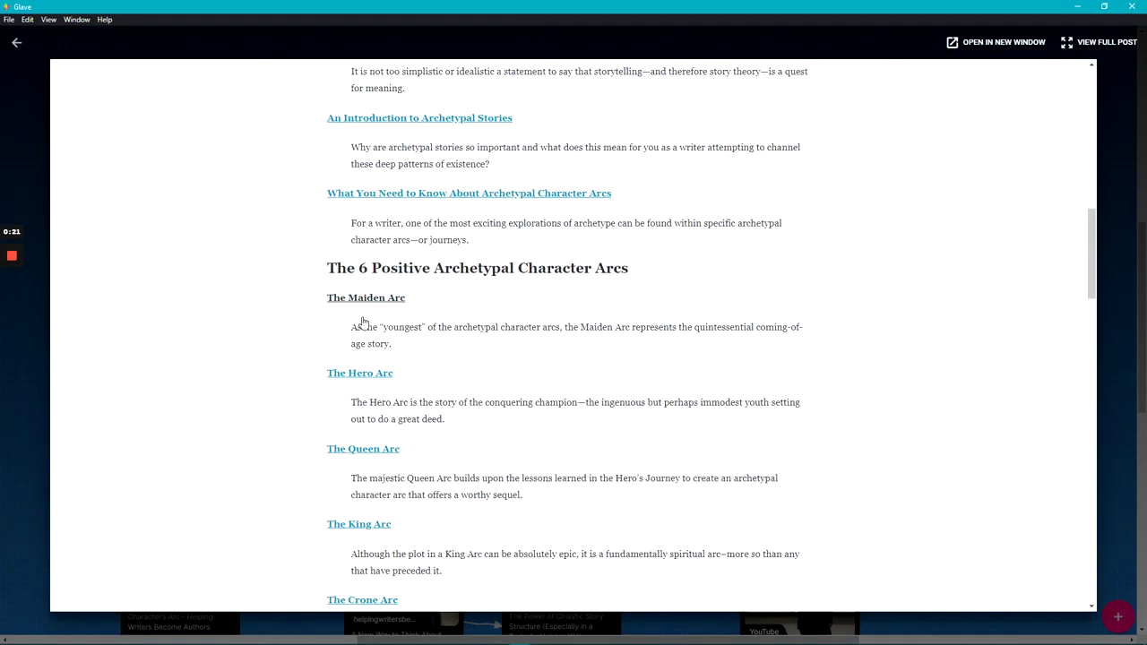
scroll(368, 305, down, 1)
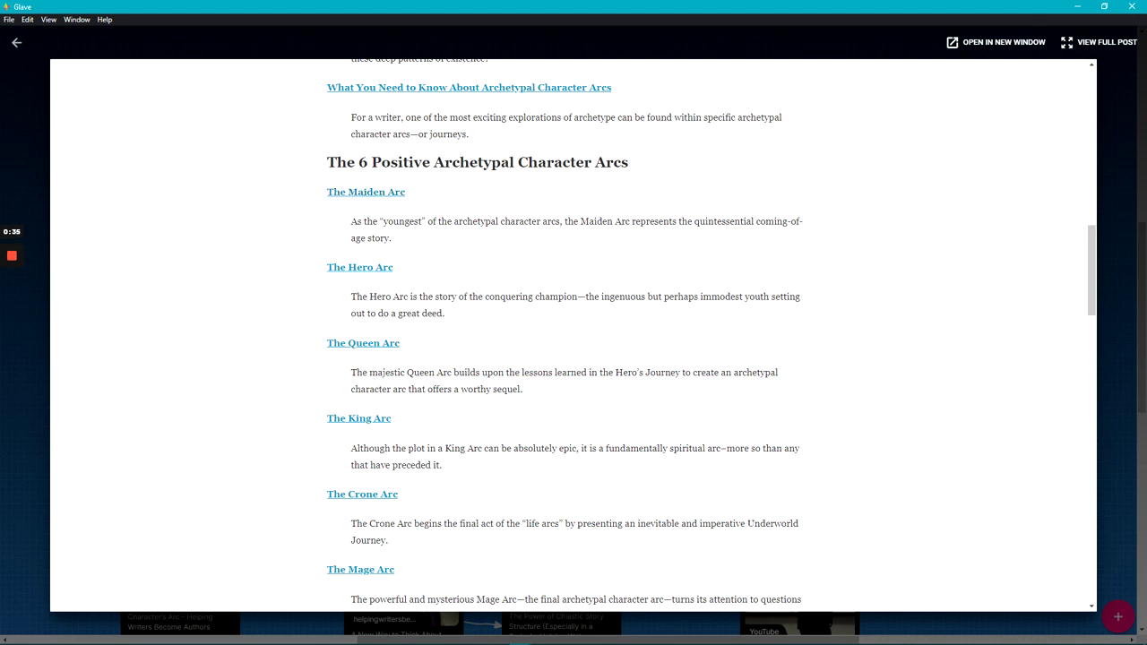
scroll(492, 317, down, 2)
scroll(511, 313, up, 2)
mouse_move(13, 283)
scroll(90, 305, down, 1)
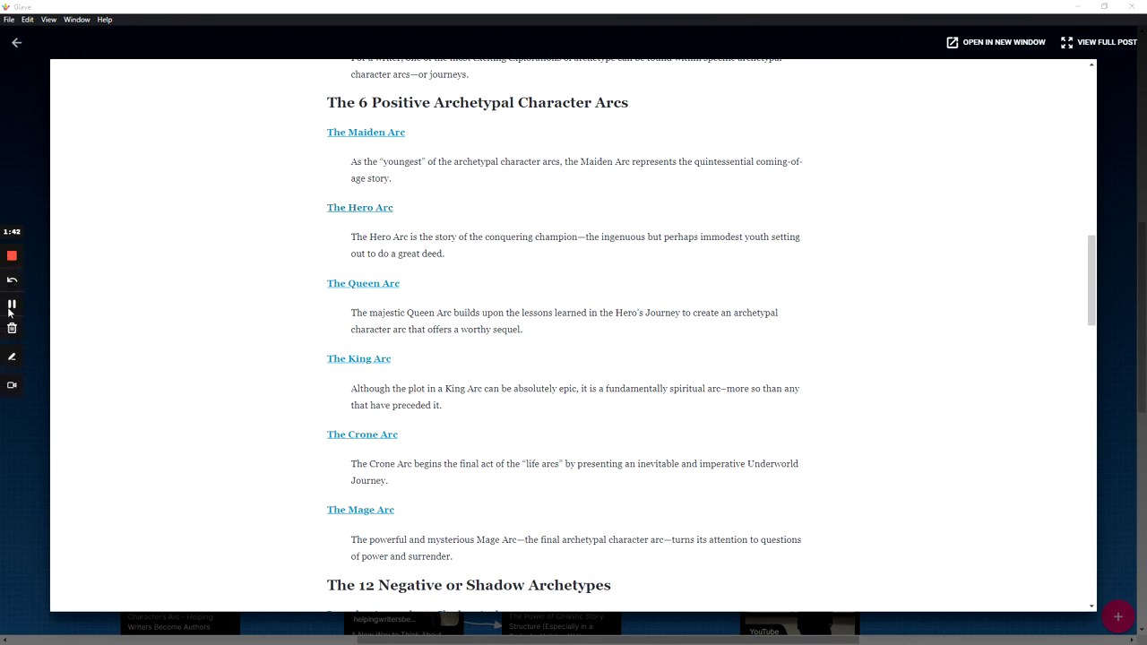
Step: Scroll down to the First Pinch Point heading and select its subtitle
scroll(512, 299, down, 3)
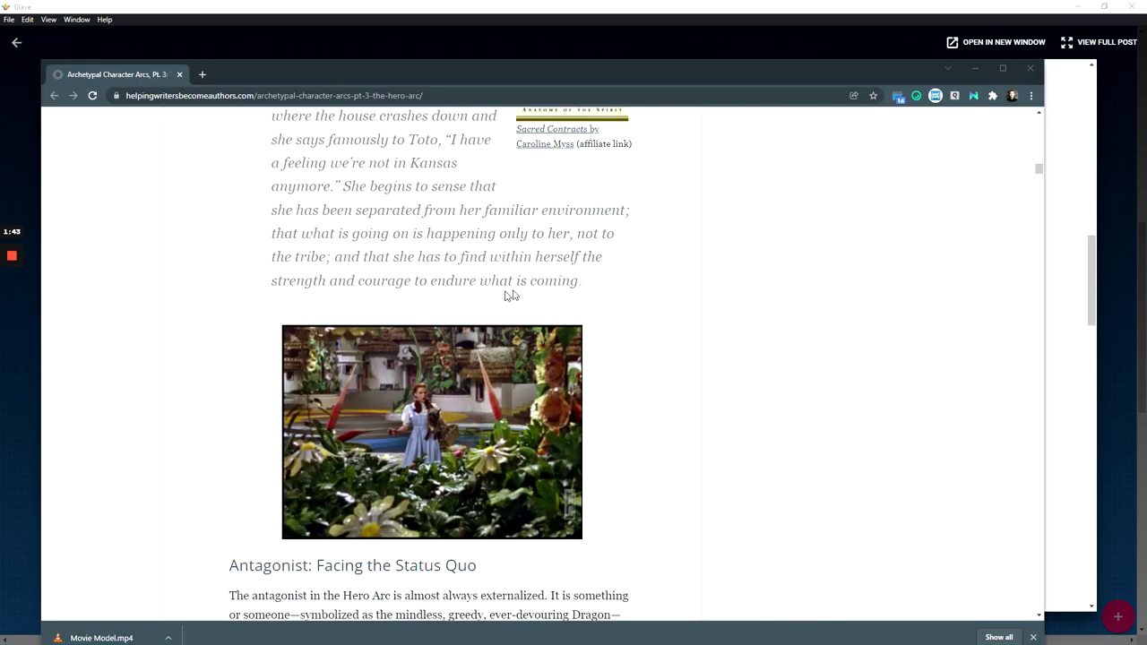
scroll(538, 287, up, 3)
scroll(578, 280, down, 3)
scroll(579, 279, down, 3)
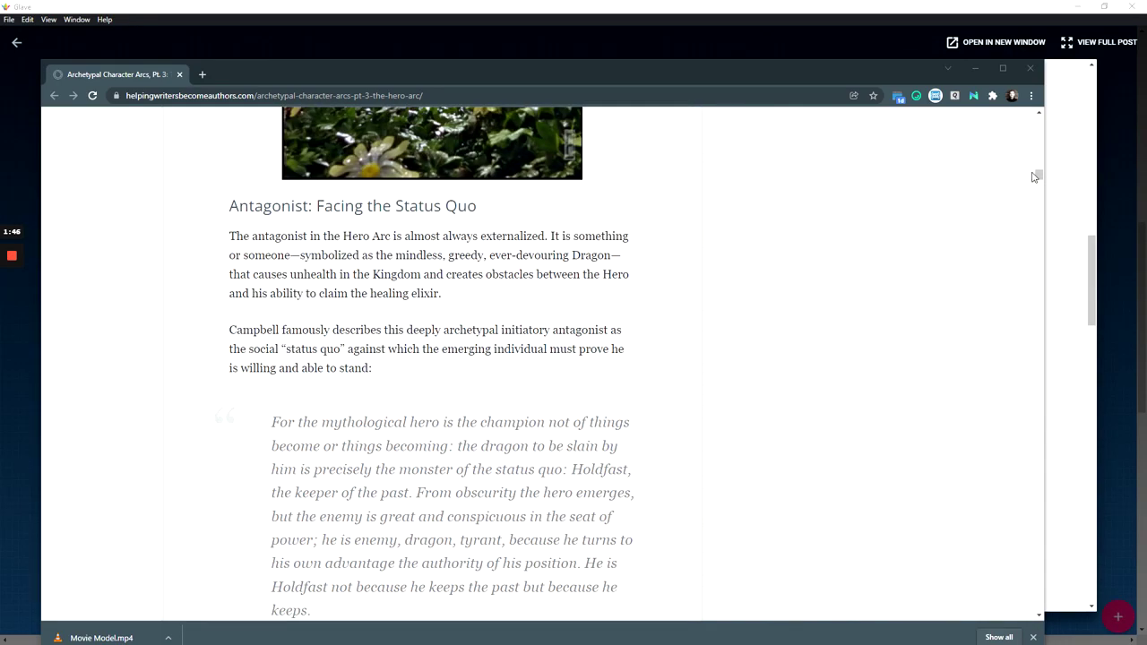
drag(1040, 180, 1041, 191)
scroll(354, 256, down, 3)
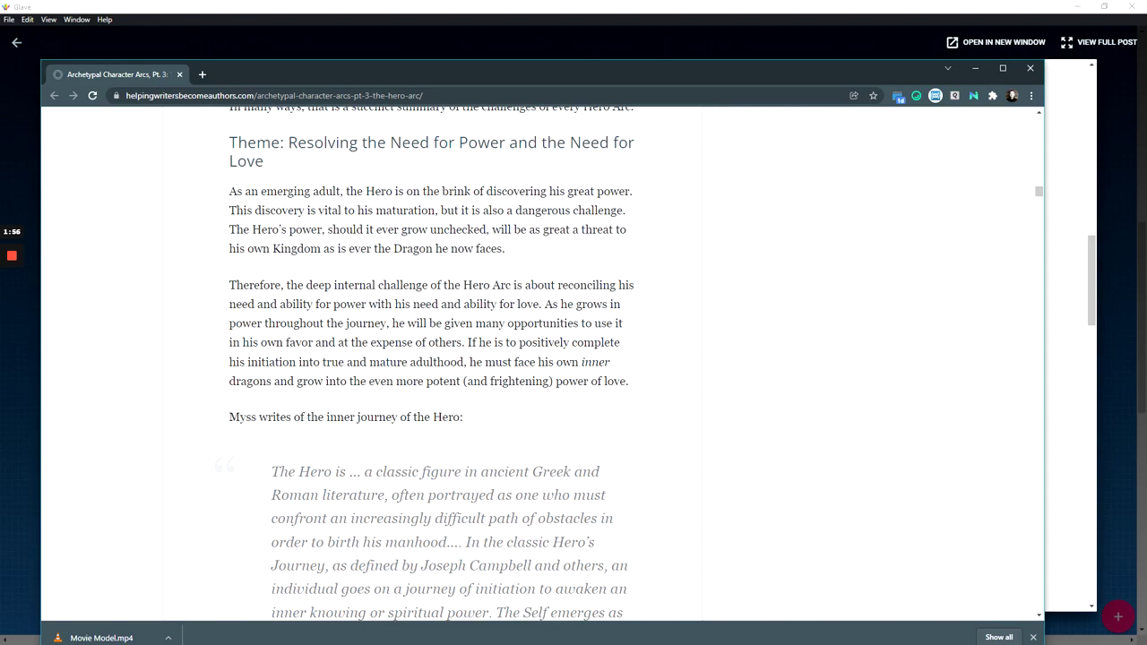
scroll(479, 241, down, 2)
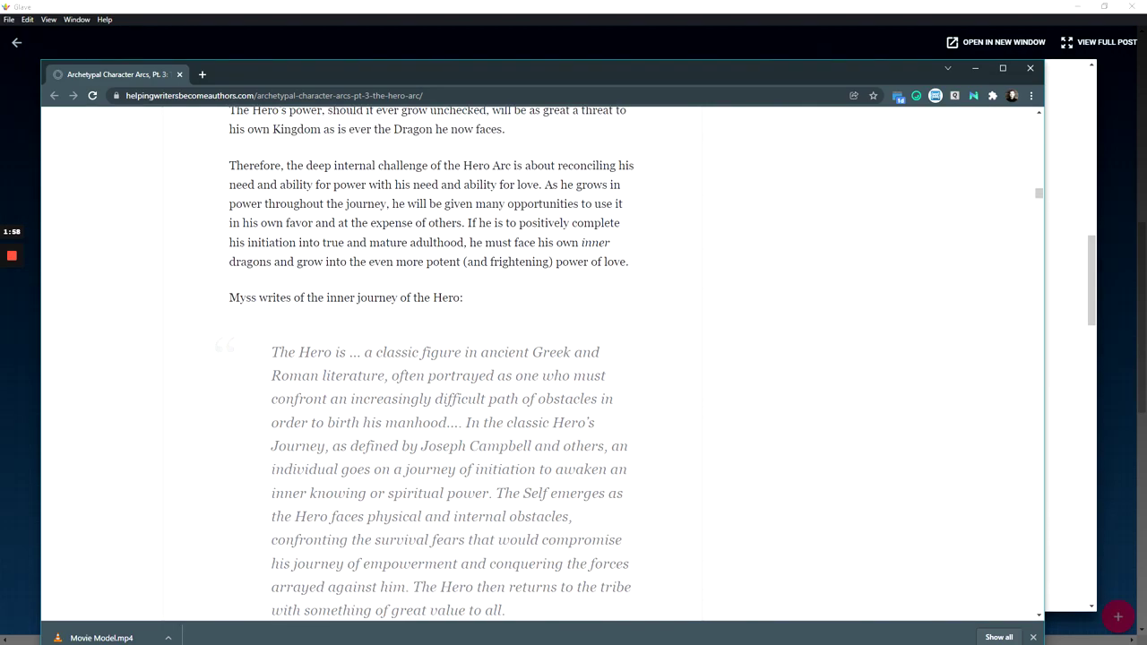
scroll(449, 260, down, 8)
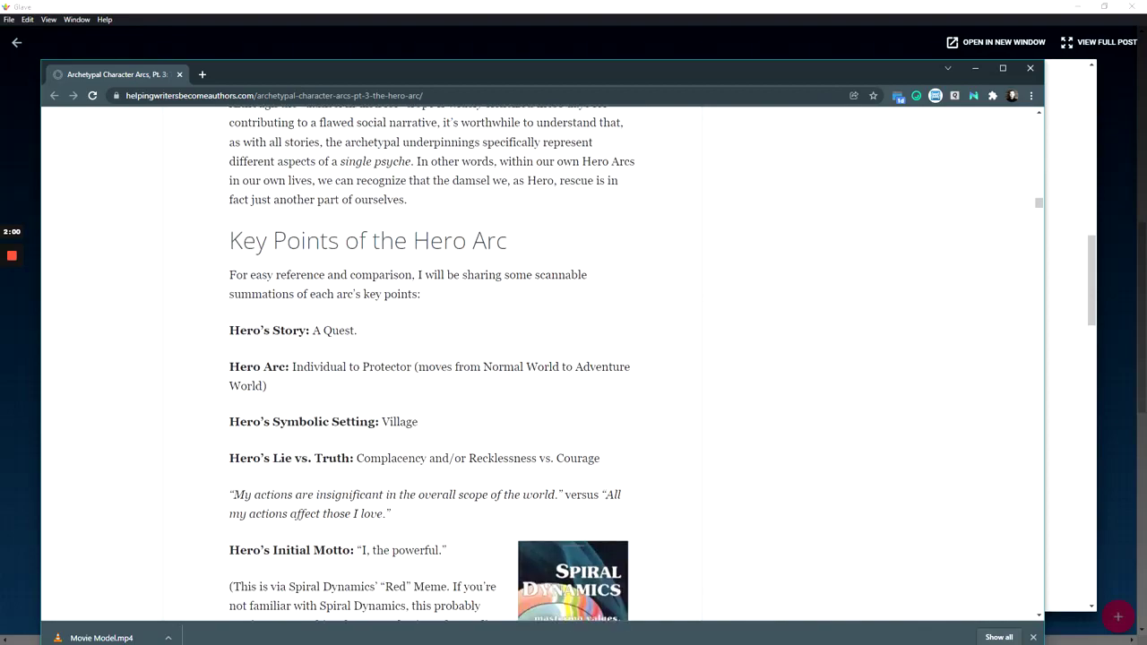
scroll(448, 269, down, 20)
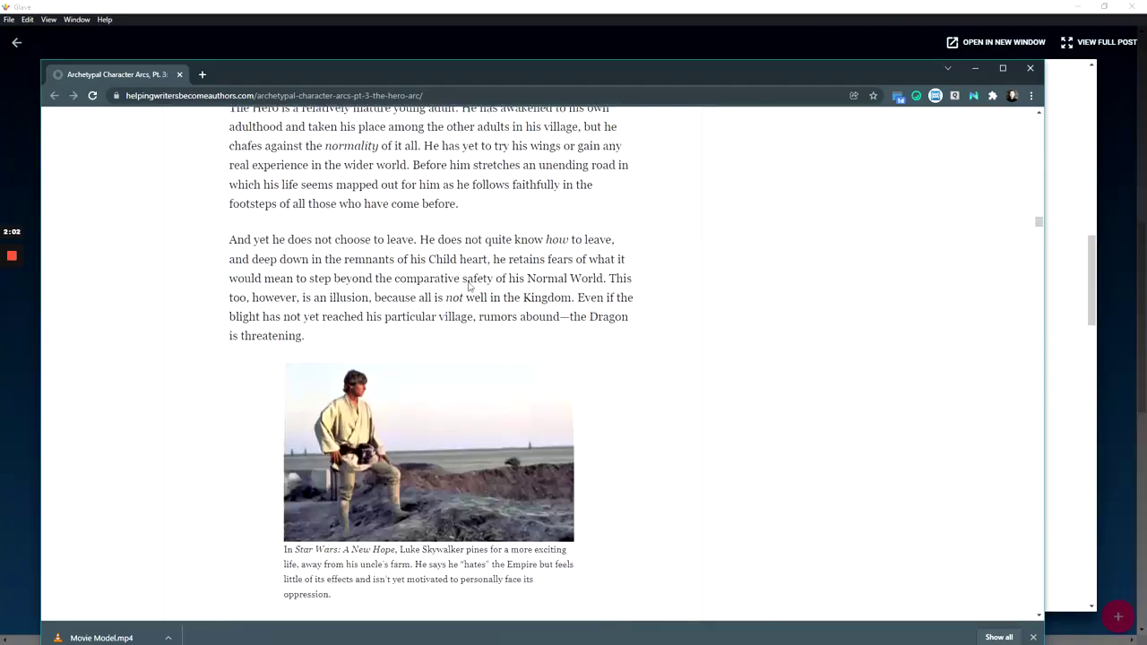
scroll(468, 285, down, 6)
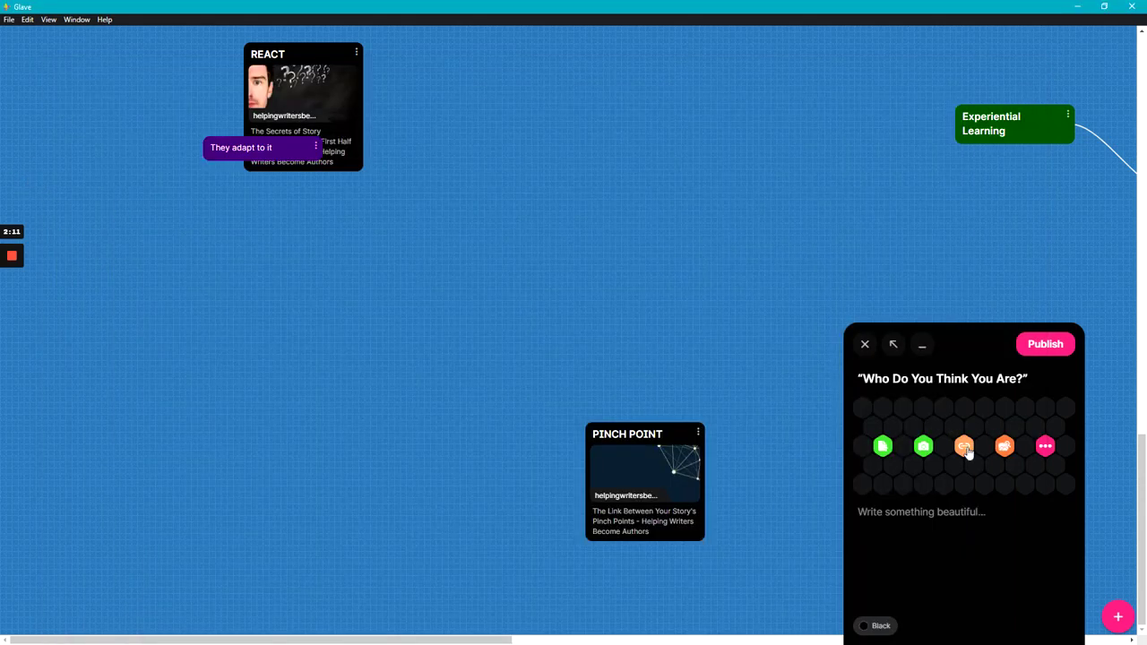
Step: Attach the pasted Hero Arc article link to the Remembering post and publish it
click(965, 448)
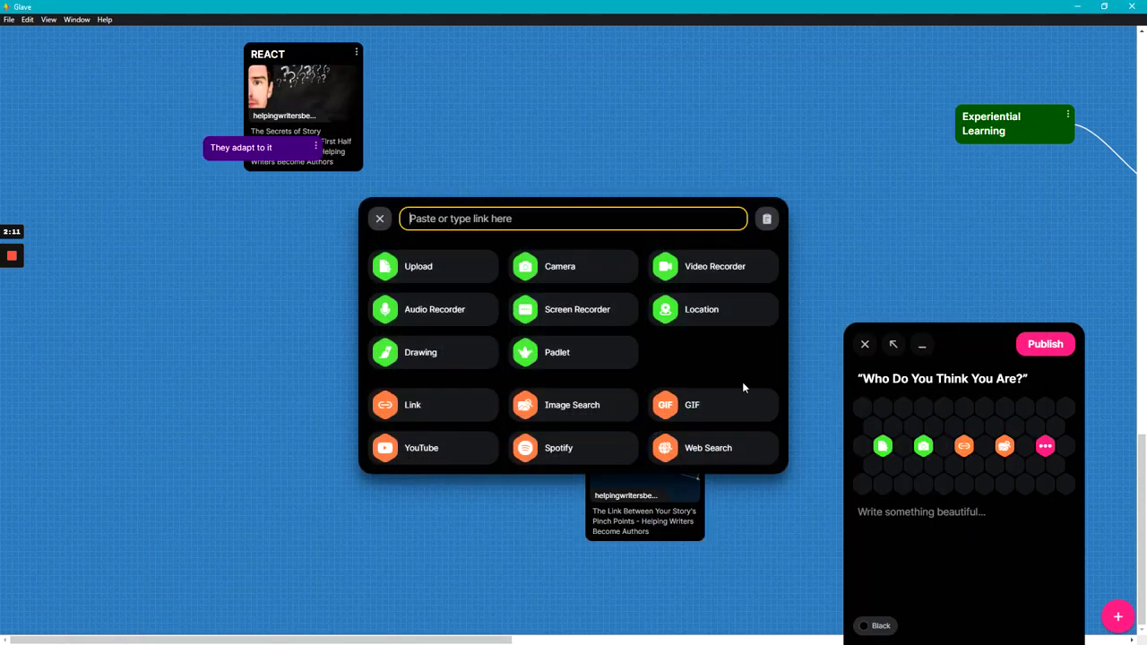
key(ctrl+v)
click(763, 219)
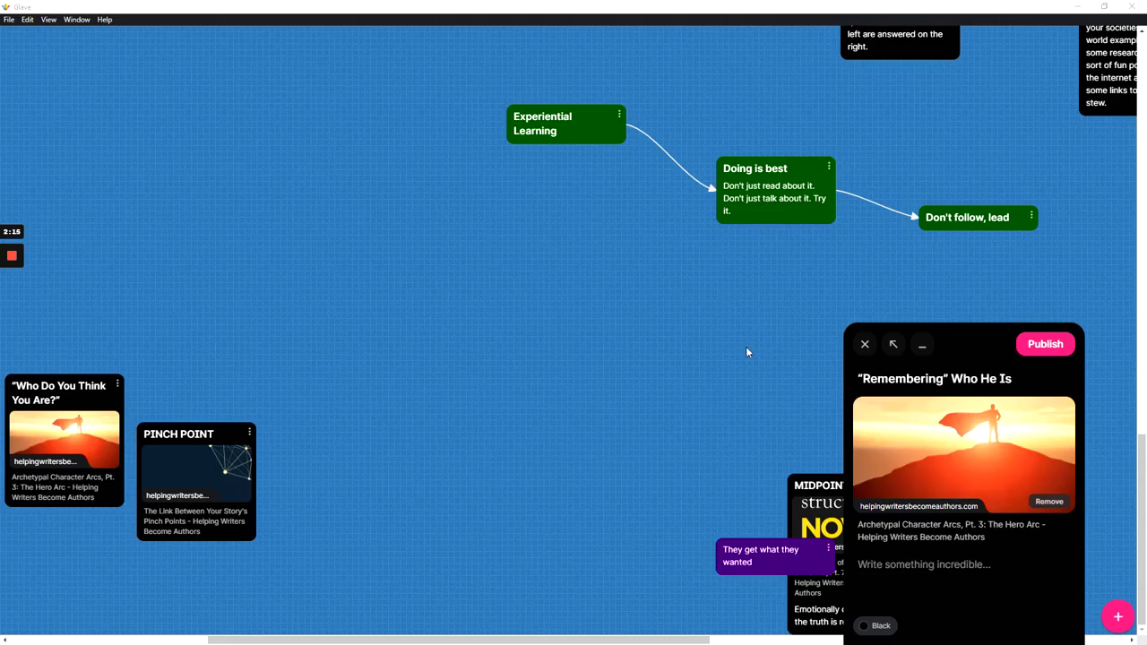
click(1045, 346)
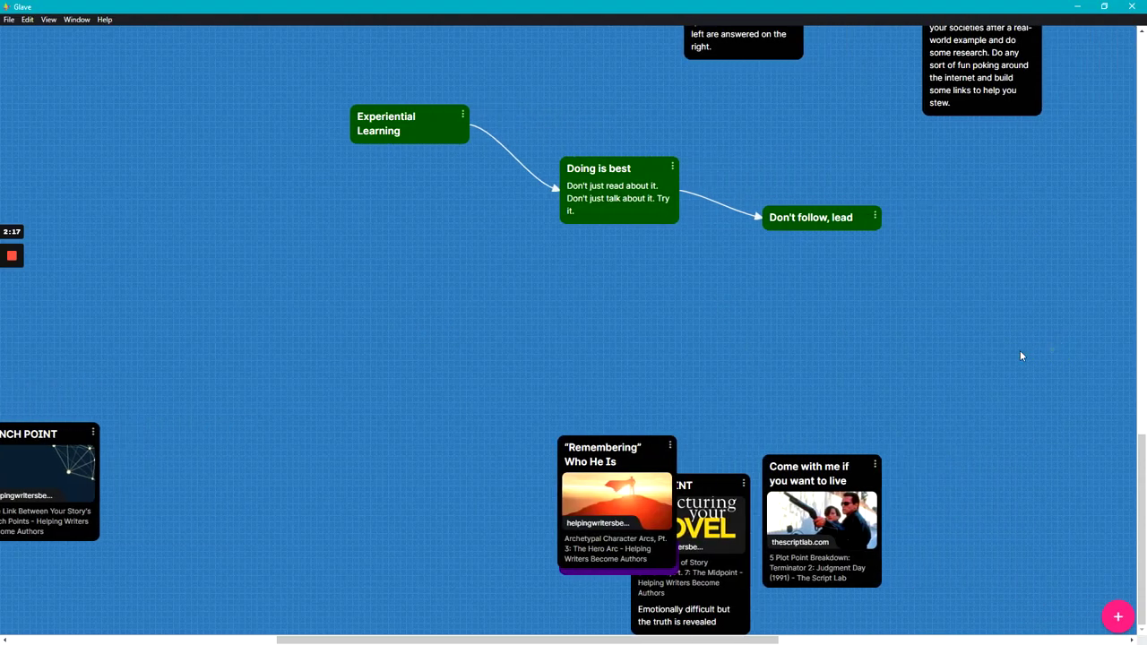
Step: Move the "Remembering" Who He Is card beside the MIDPOINT card
mouse_move(569, 449)
mouse_down()
mouse_move(527, 457)
mouse_move(525, 430)
mouse_move(878, 443)
mouse_move(898, 492)
mouse_up()
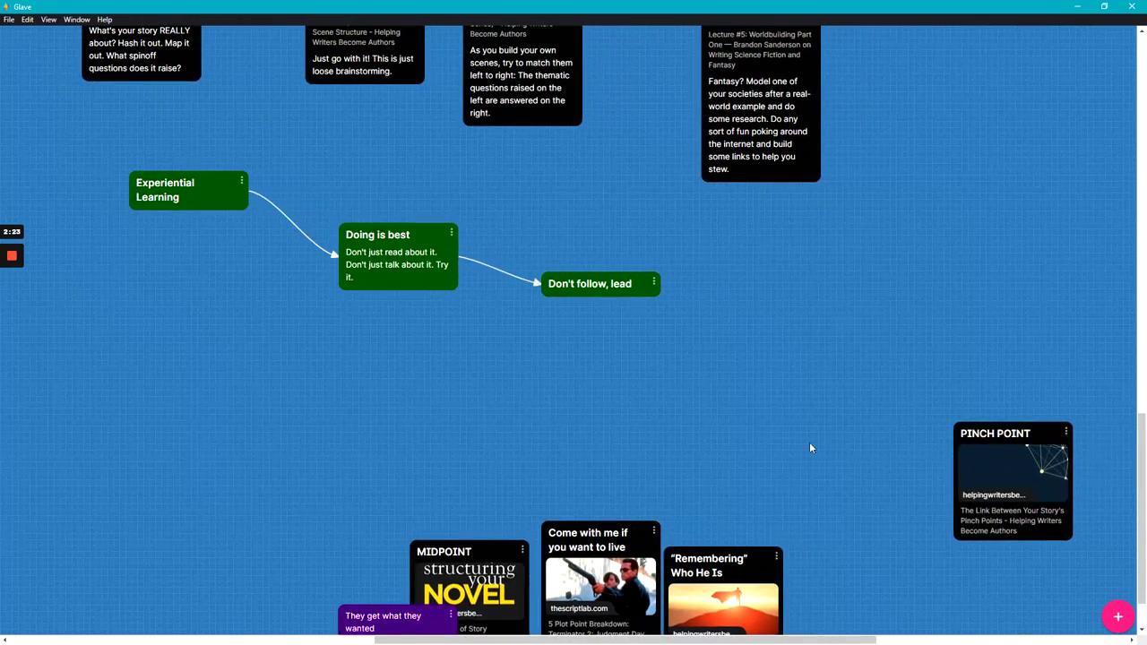
scroll(806, 443, right, 2)
scroll(806, 443, down, 1)
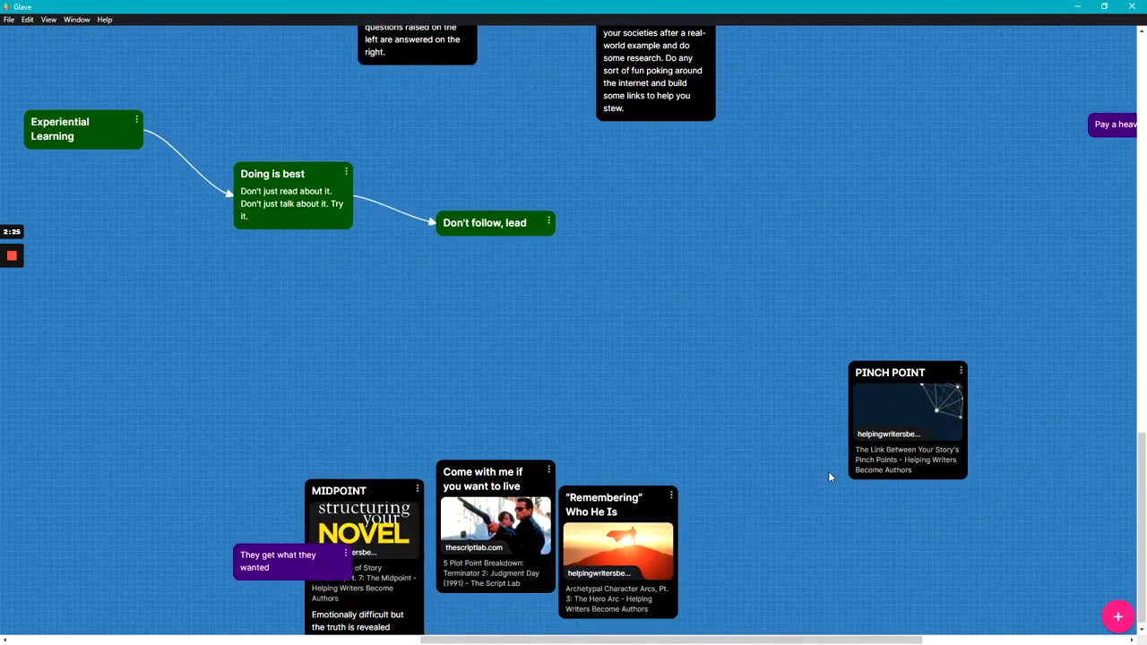
scroll(790, 377, right, 4)
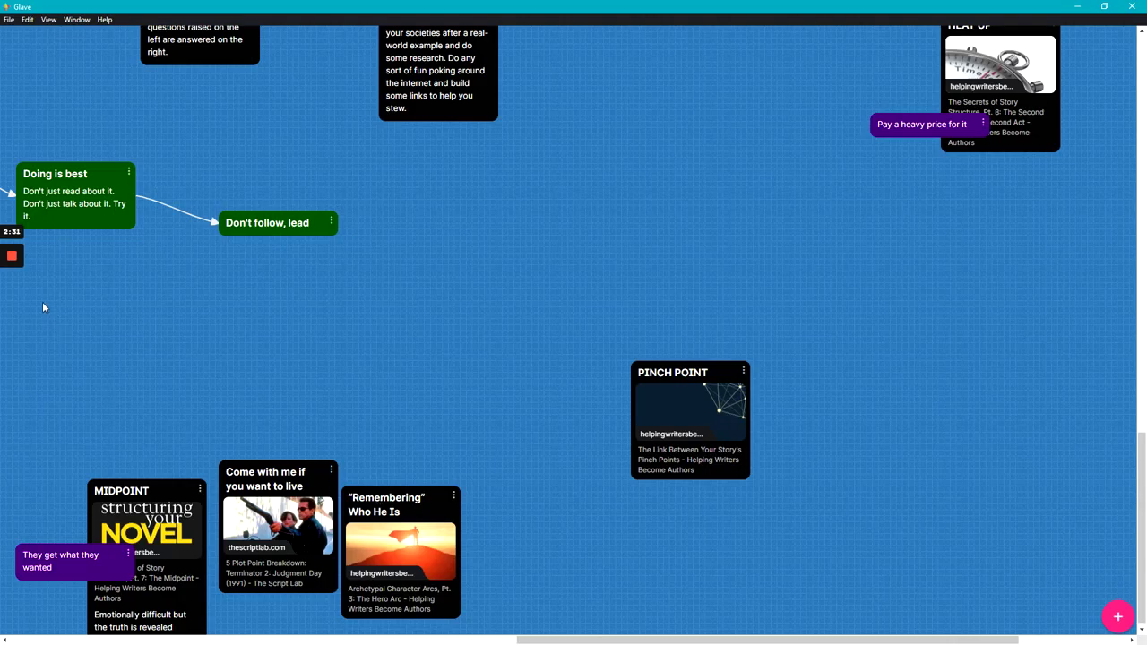
Step: Publish the Betrayal: "It's All Your Fault" post and drag it next to PINCH POINT
click(14, 310)
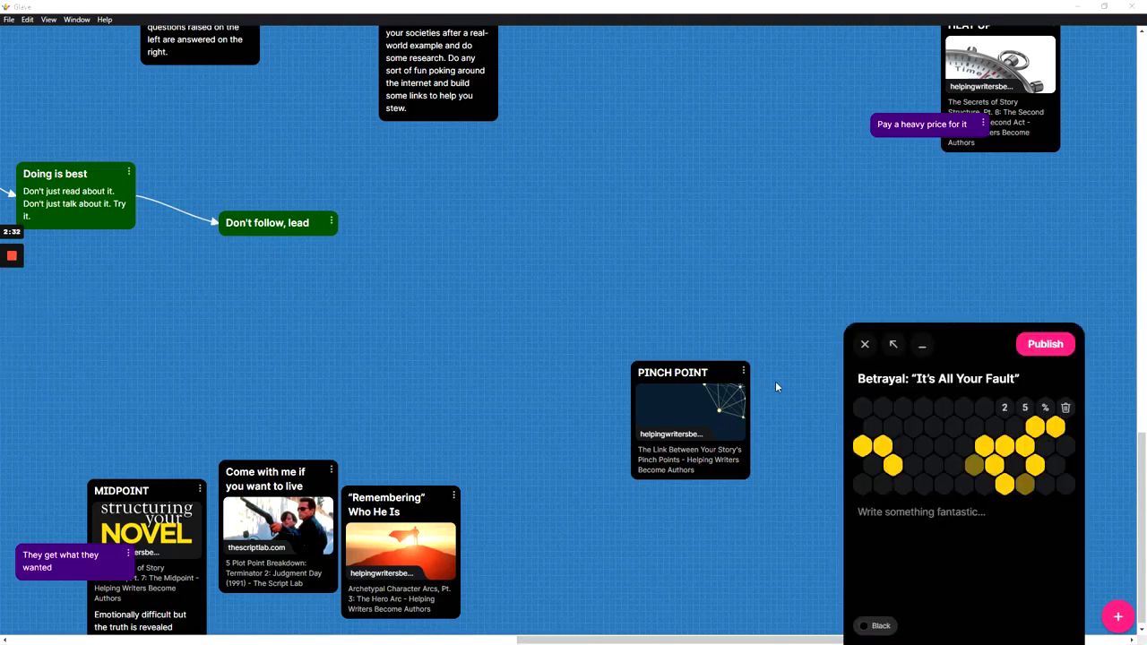
click(1039, 344)
mouse_move(578, 374)
mouse_down()
mouse_move(541, 341)
mouse_move(544, 320)
mouse_up()
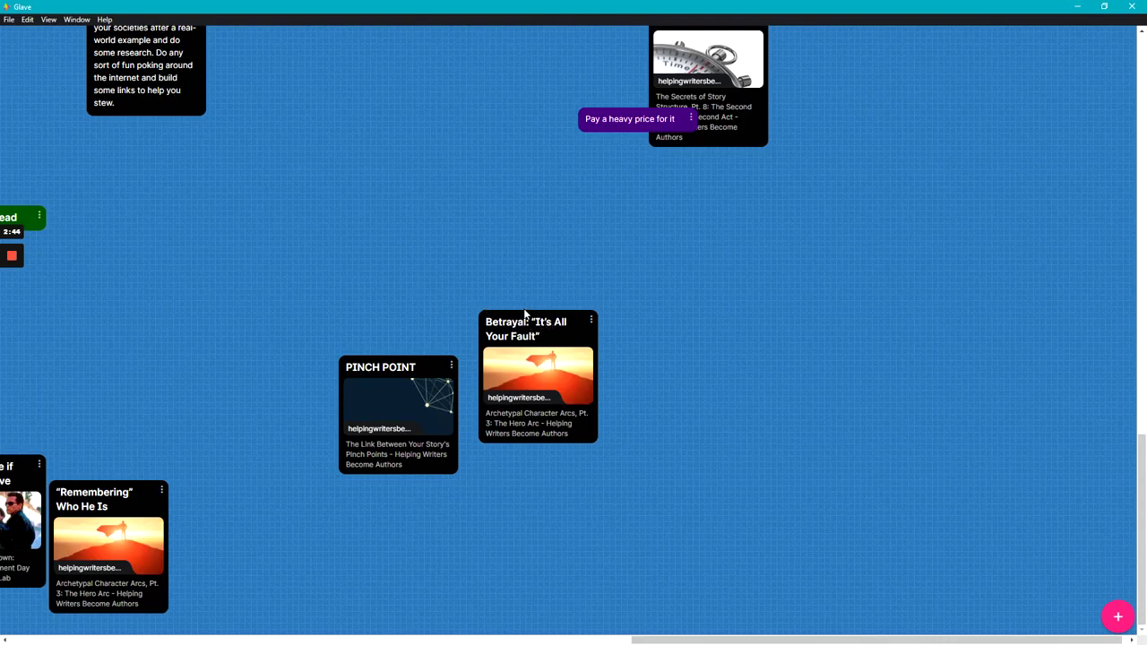
scroll(469, 296, left, 3)
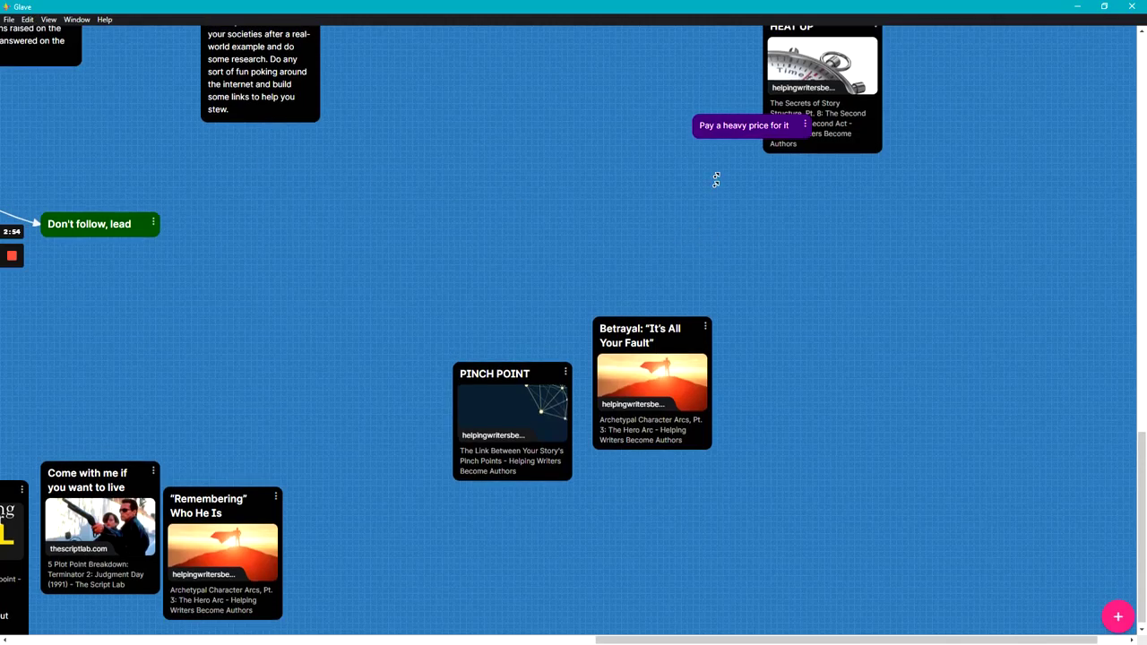
scroll(704, 216, up, 3)
scroll(689, 322, down, 3)
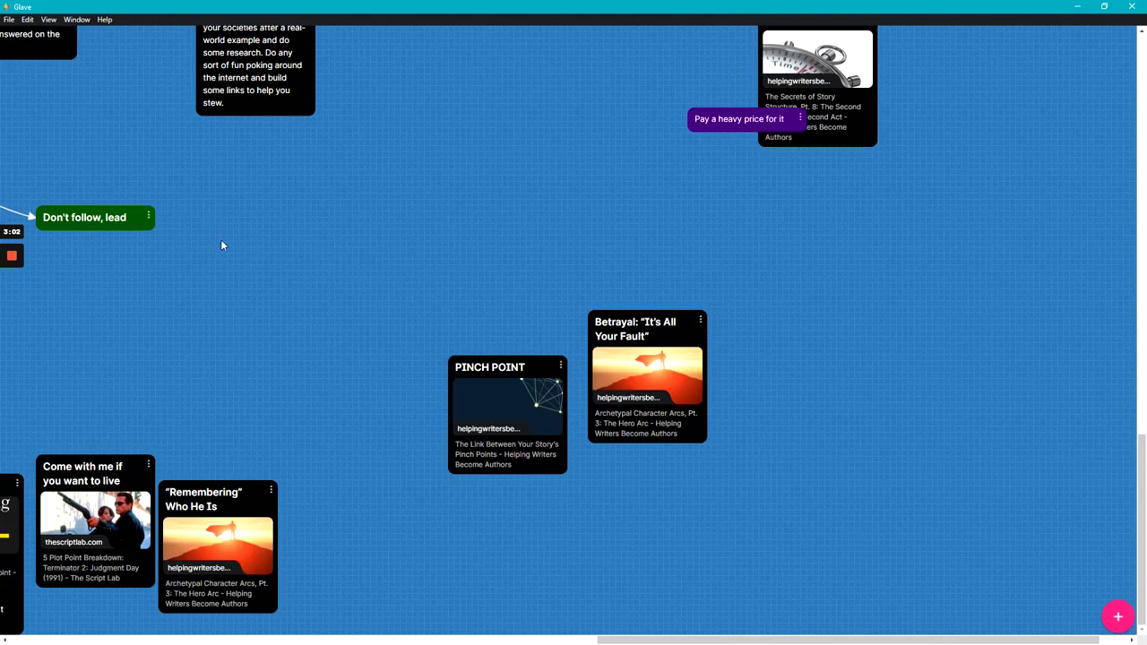
click(15, 304)
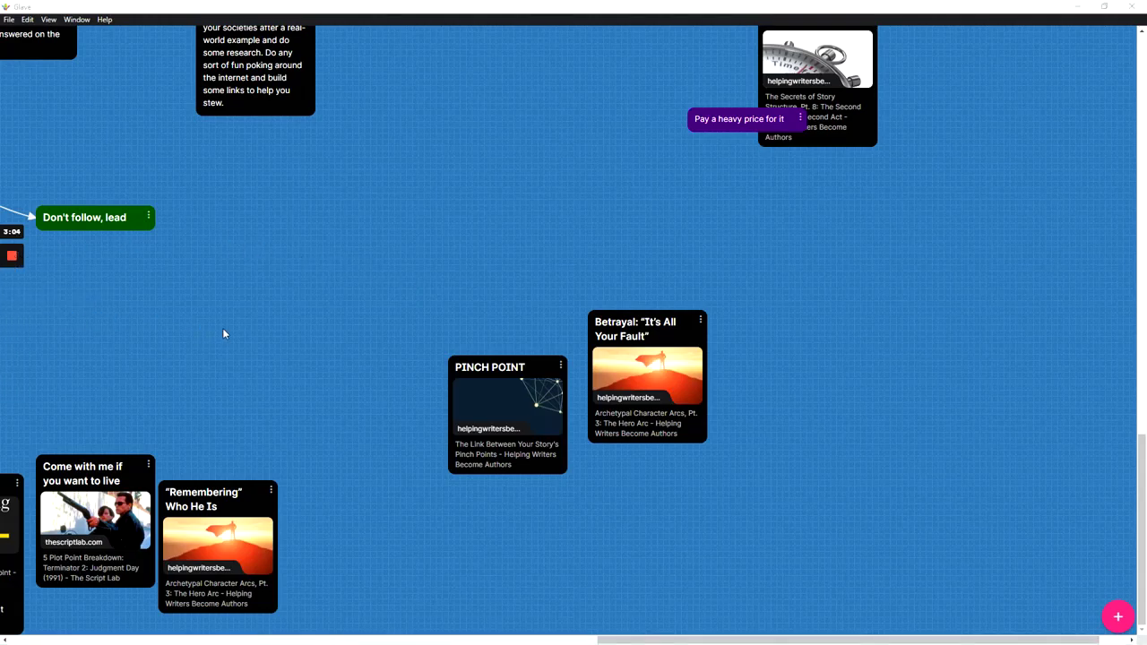
click(528, 313)
scroll(679, 313, left, 1)
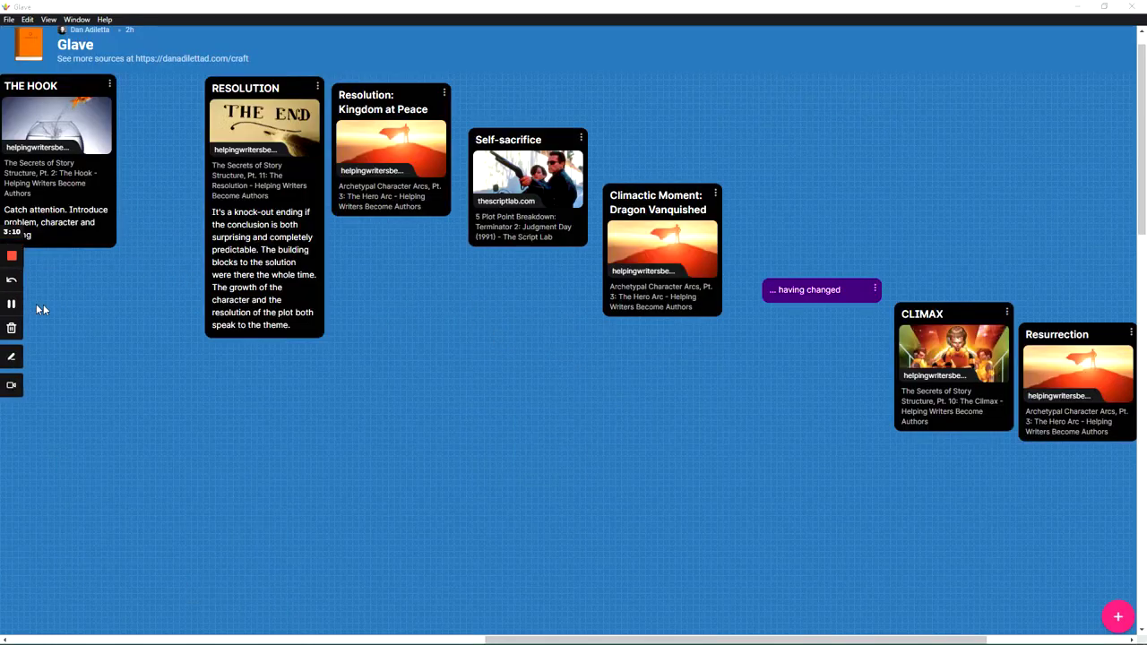
scroll(457, 320, down, 3)
scroll(457, 320, right, 5)
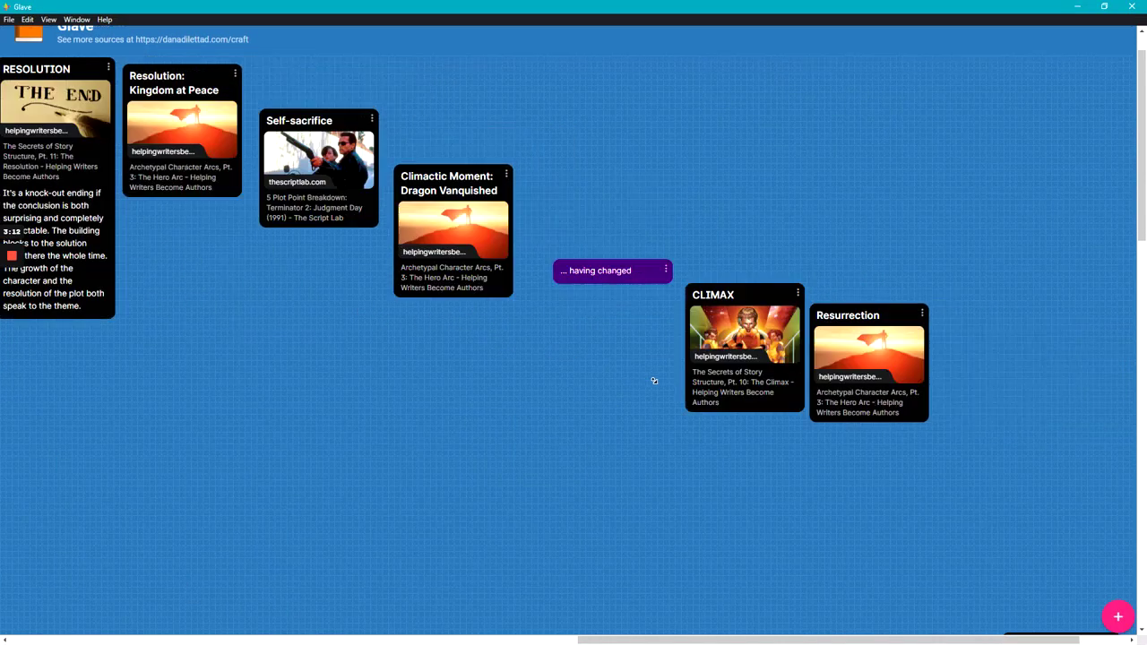
scroll(760, 365, down, 1)
scroll(665, 326, up, 3)
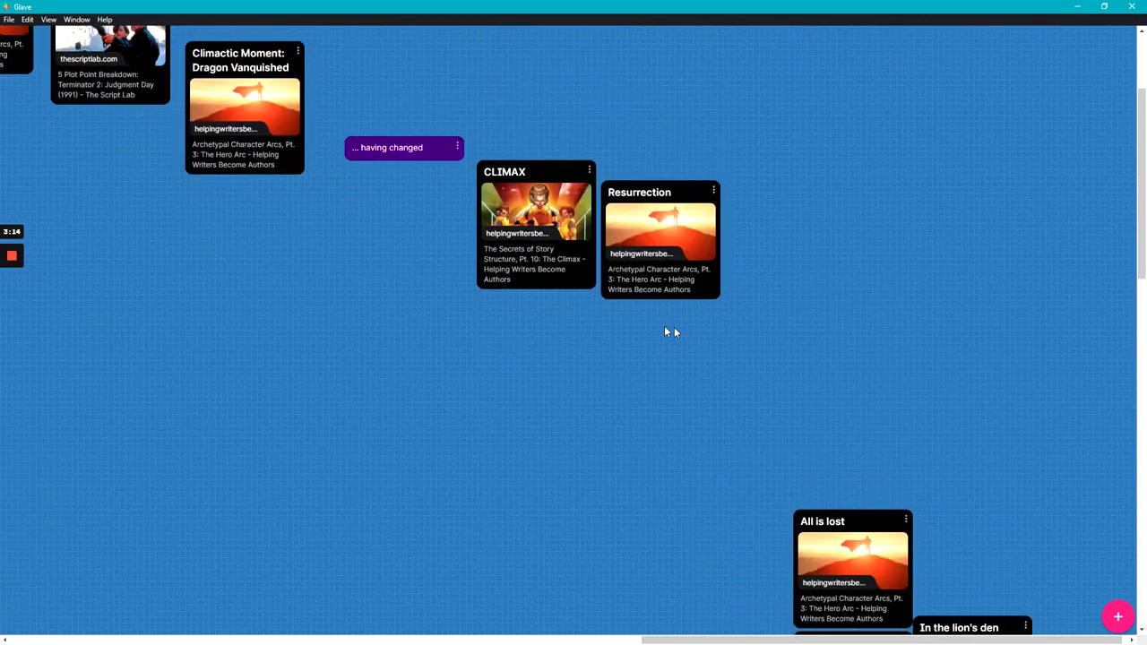
scroll(380, 303, up, 2)
scroll(381, 303, left, 1)
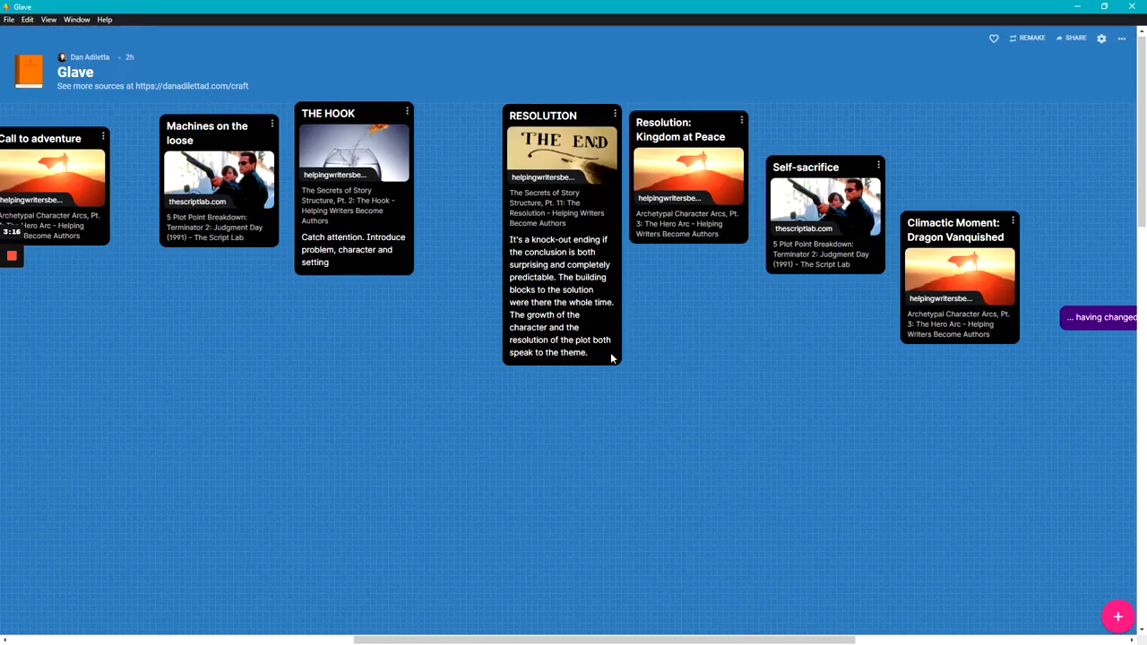